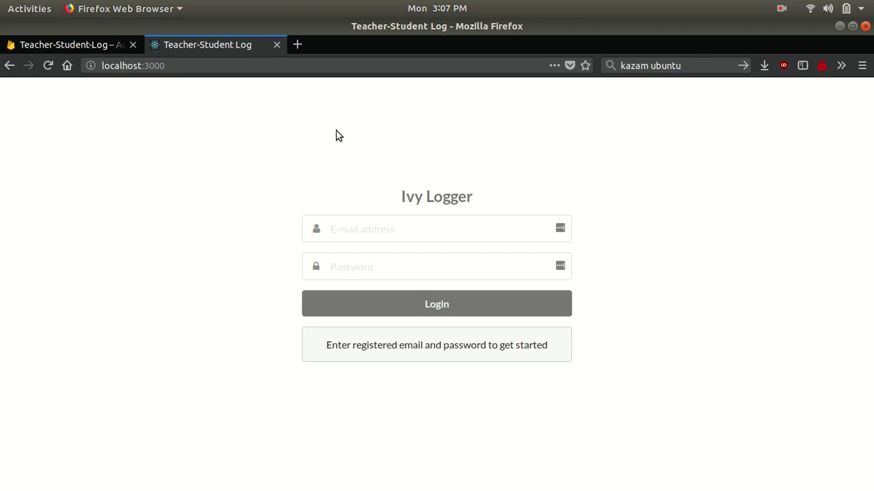
- Sign in with the student account's e-mail and password, declining to save the login
click(447, 225)
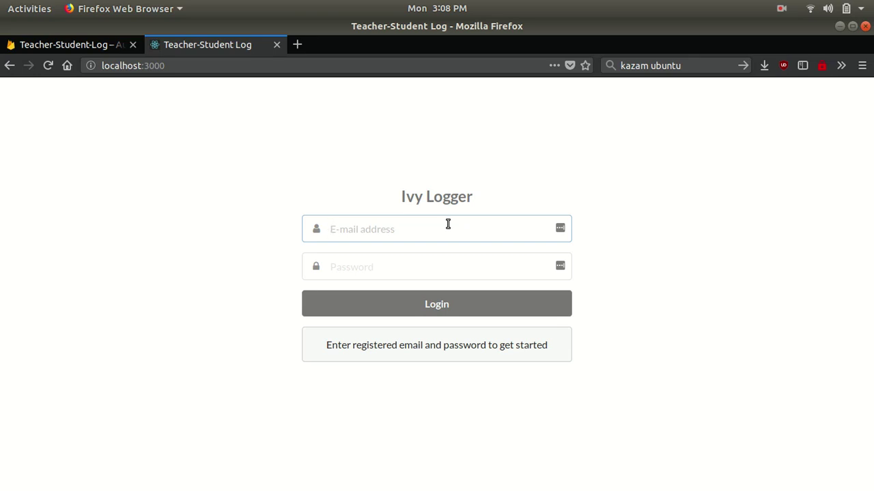
key(Tab)
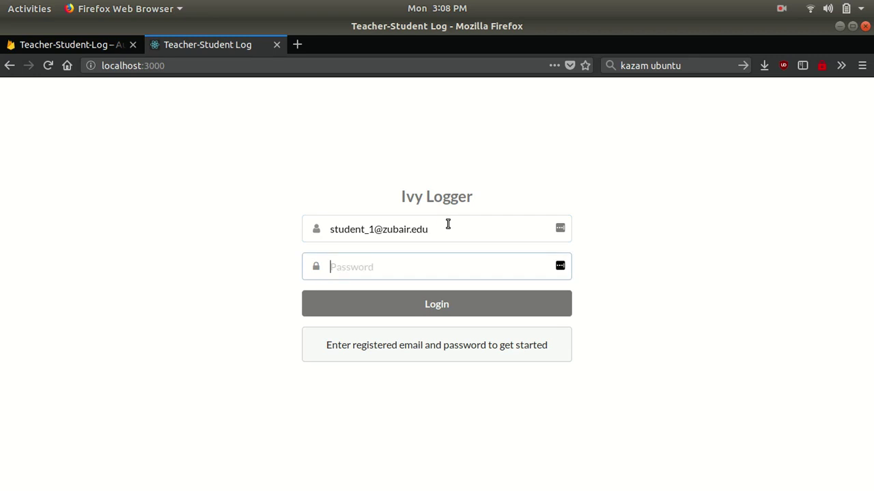
text(••••••••)
key(Return)
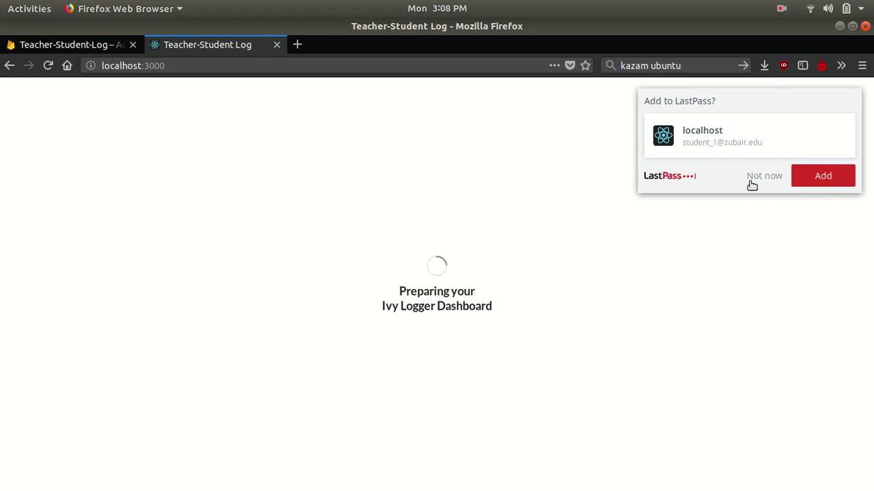
click(754, 179)
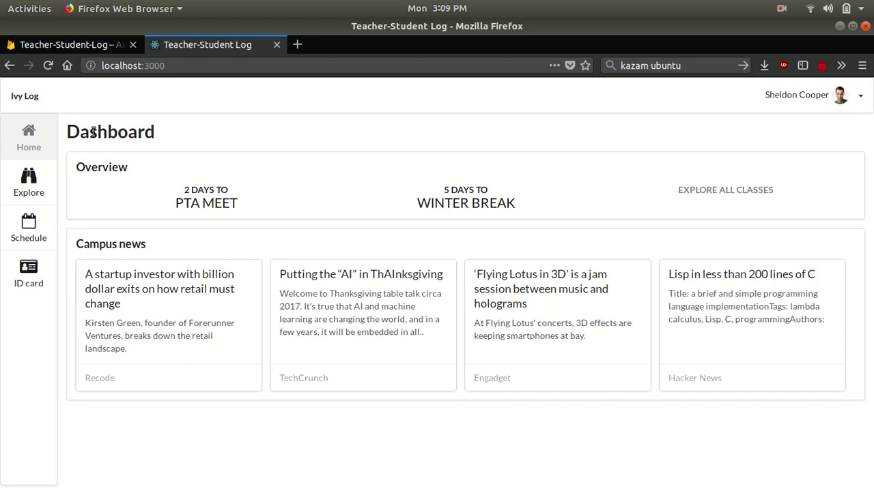
- Browse the Explore class cards, such as Crossing Red Sea and Mughal empire-III, and return to the top
click(29, 188)
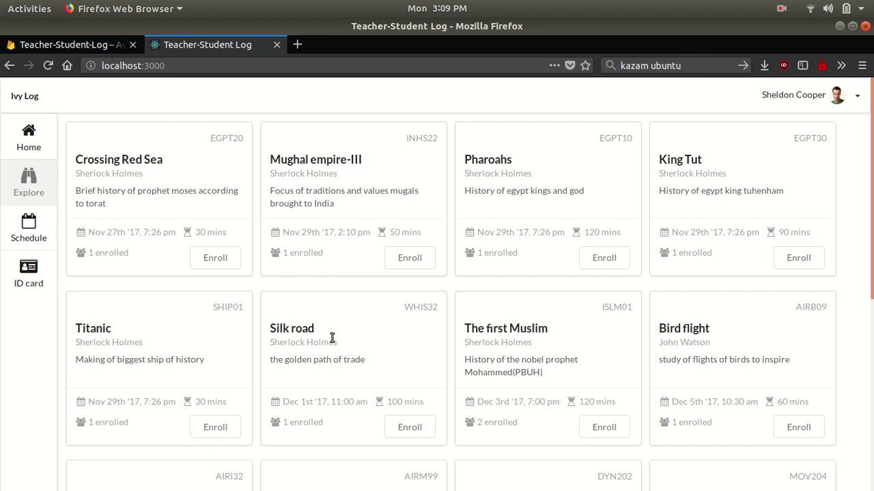
scroll(462, 309, down, 4)
scroll(462, 309, down, 3)
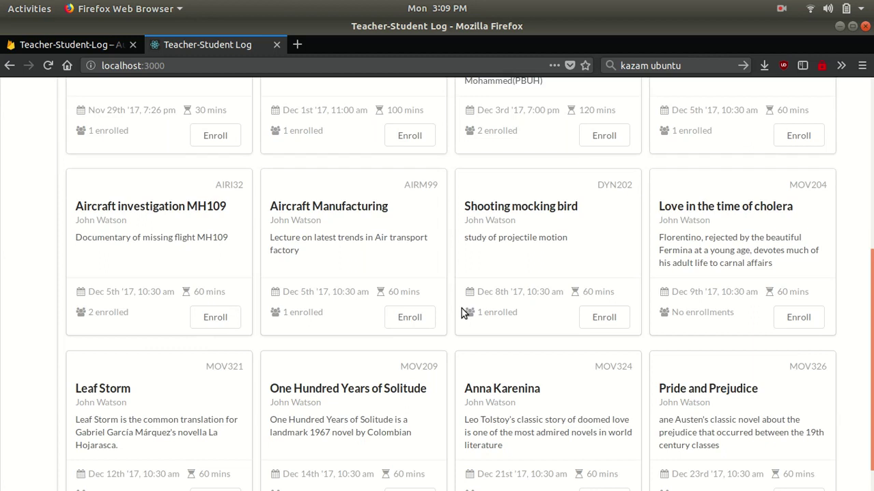
scroll(461, 309, up, 7)
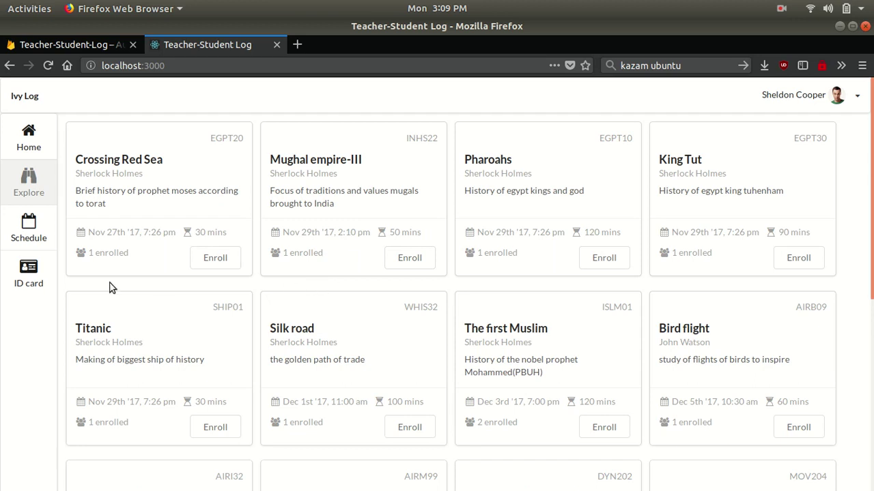
- Review the student's Schedule: today's Crossing Red Sea class and the upcoming classes list
click(45, 239)
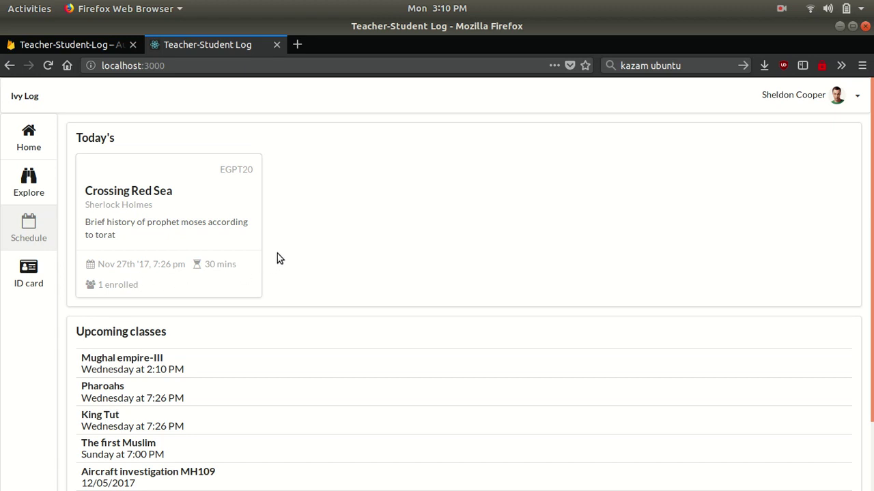
scroll(277, 258, down, 2)
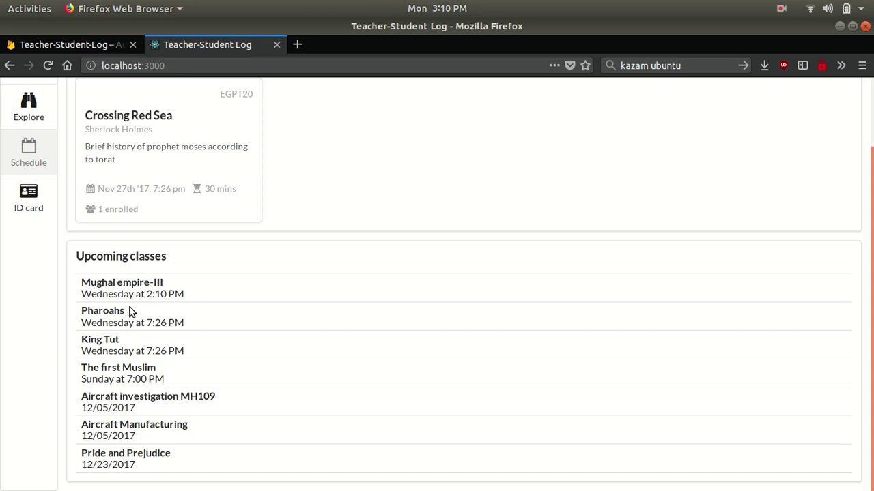
scroll(130, 393, up, 2)
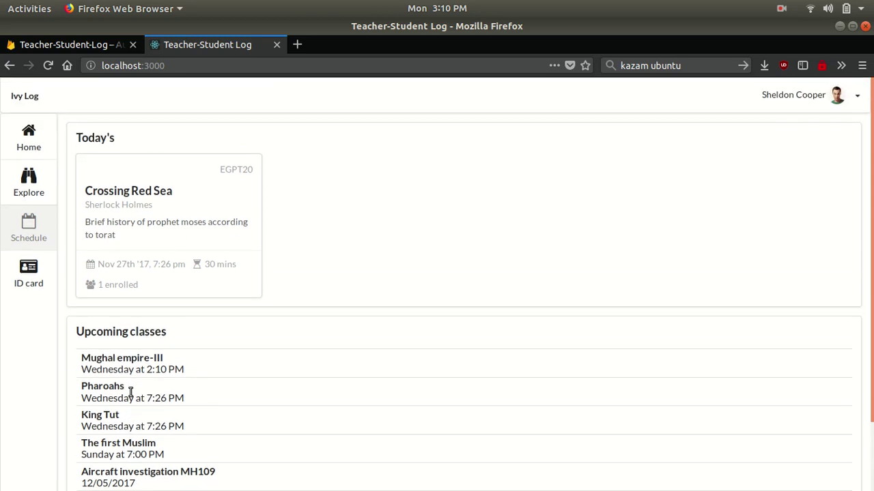
- View the student's ID card, then sign out of the student account
click(41, 285)
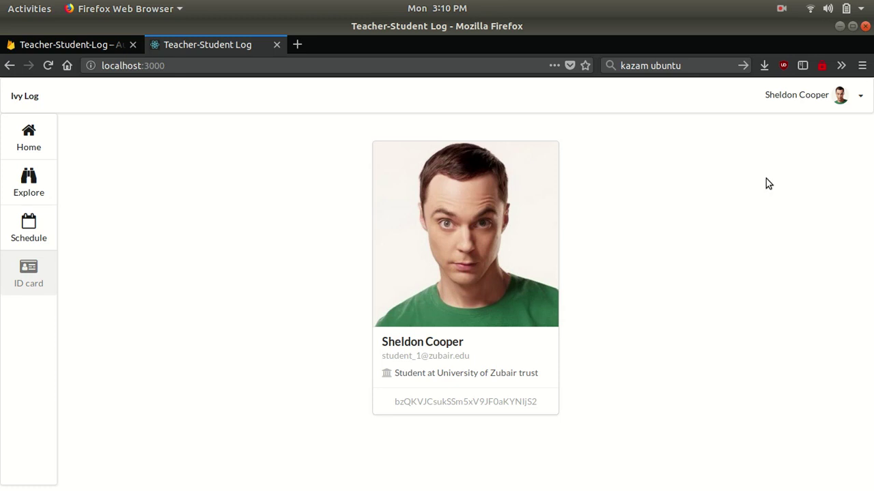
click(845, 108)
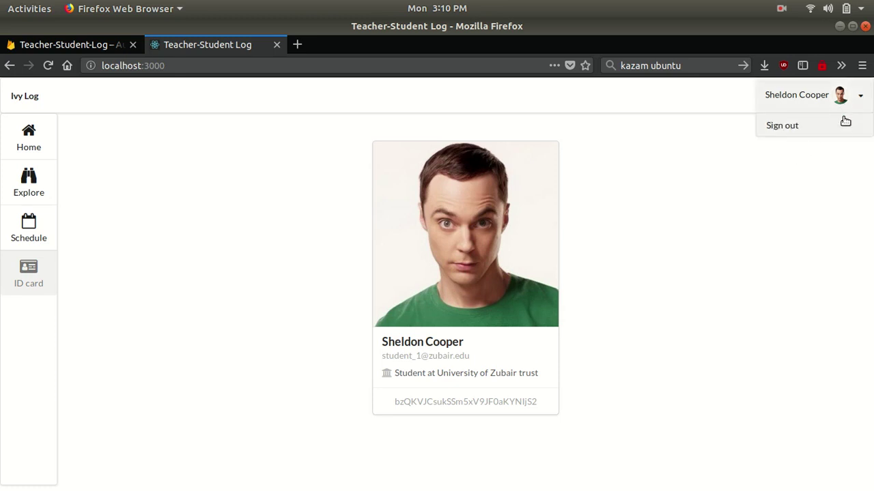
click(841, 125)
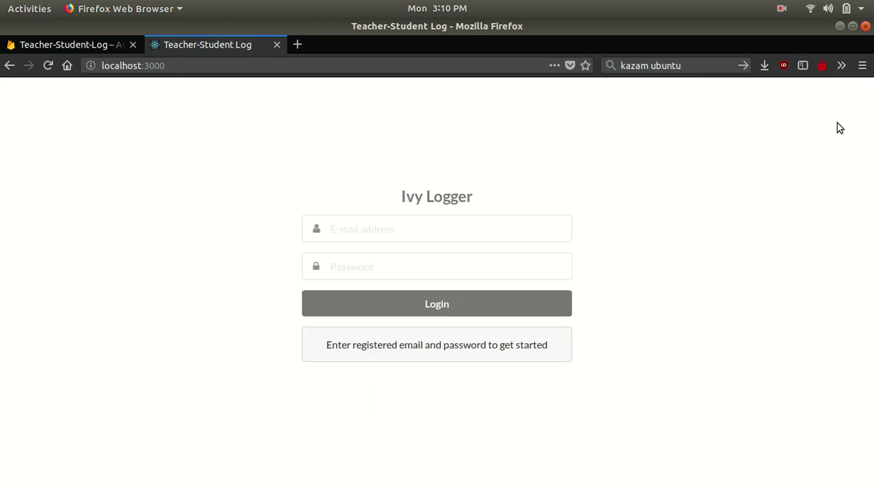
- Sign in with the teacher account's e-mail and password, declining to save the login
click(514, 243)
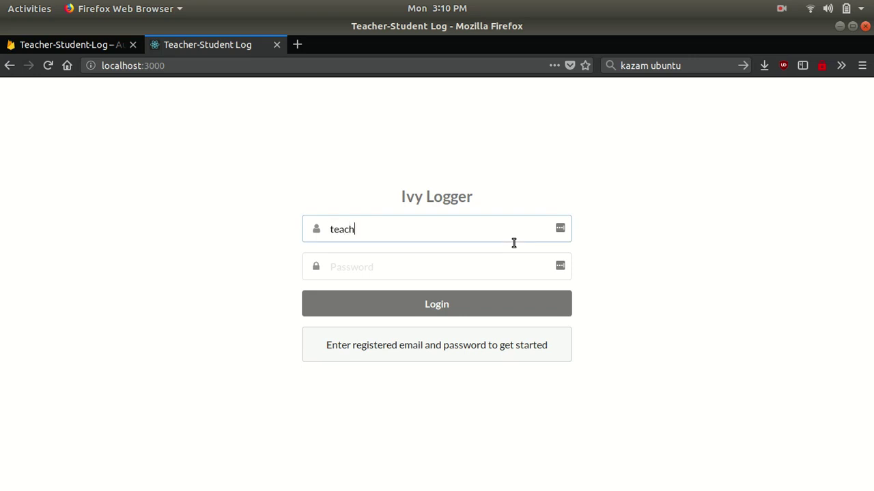
key(Tab)
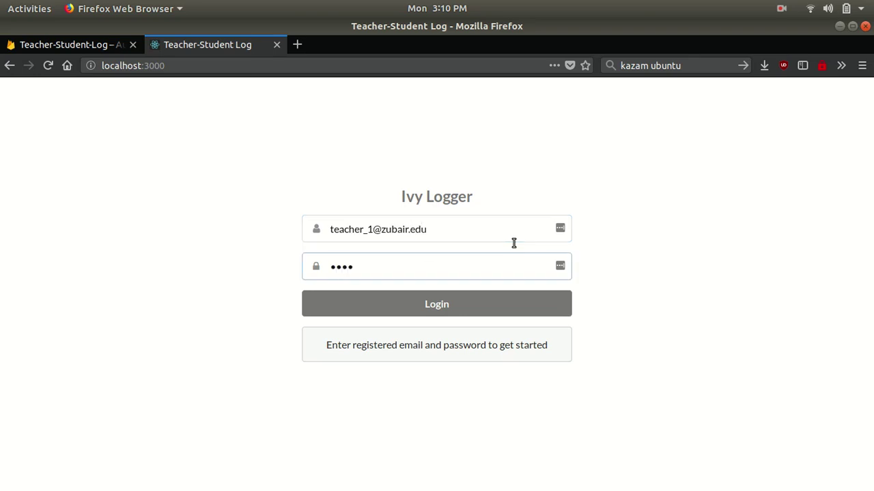
key(Return)
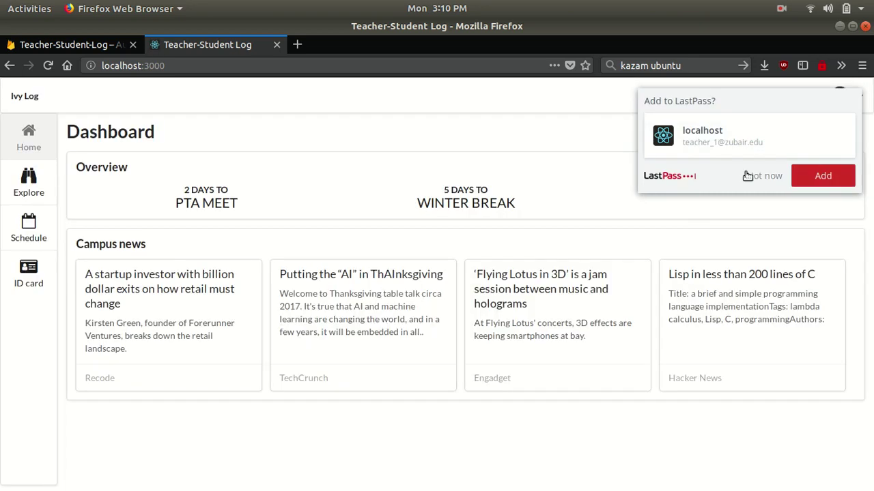
click(748, 176)
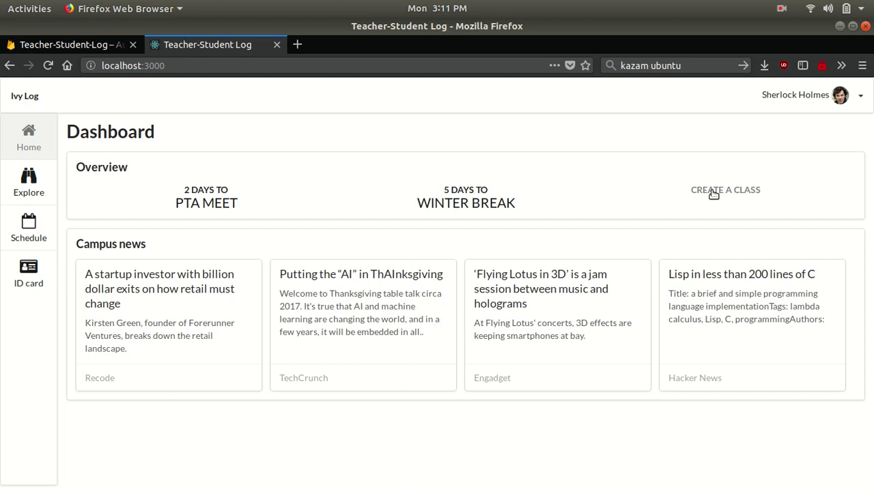
- Start a new class named 'History of football' with description 'A brief history of football'
click(713, 195)
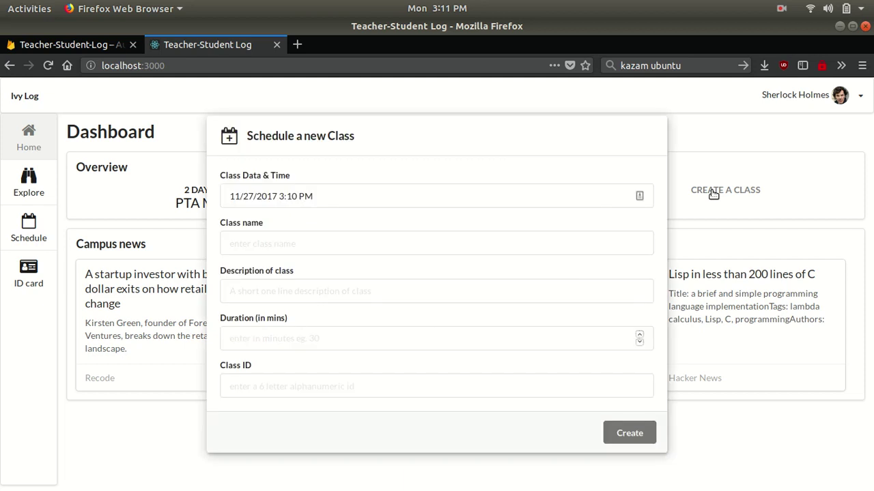
click(410, 244)
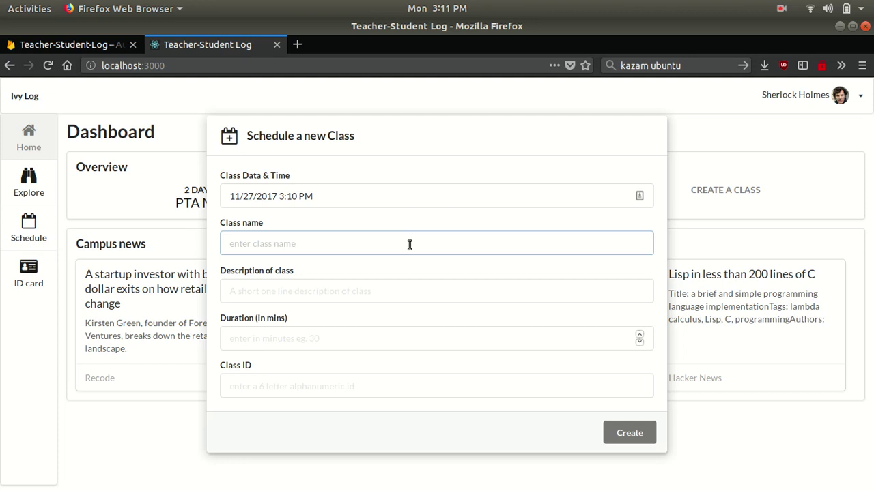
text(History of football)
key(Tab)
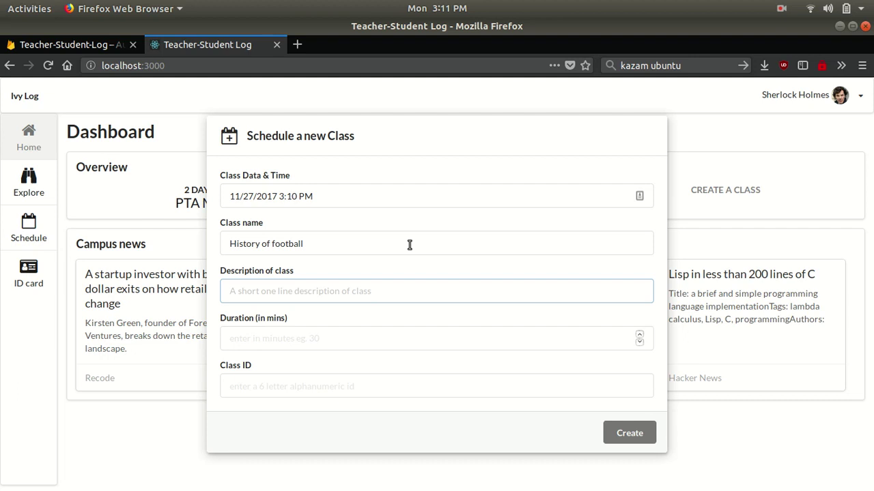
text(A)
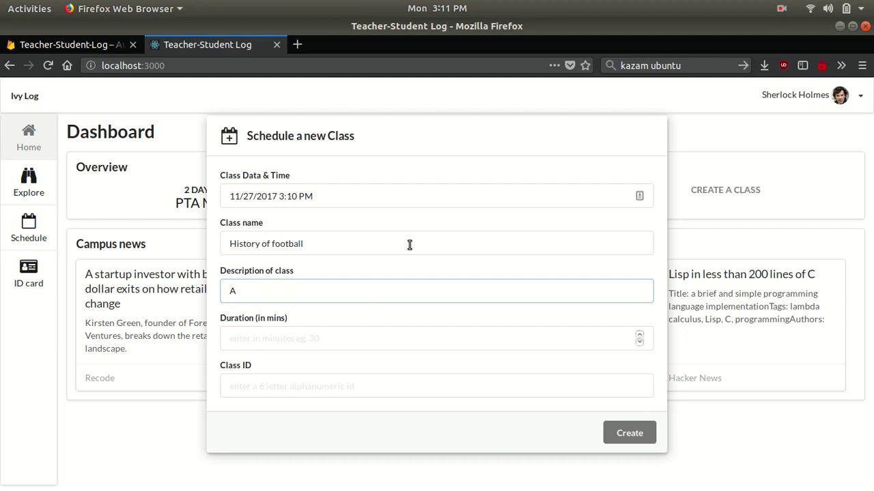
text( brief history of football)
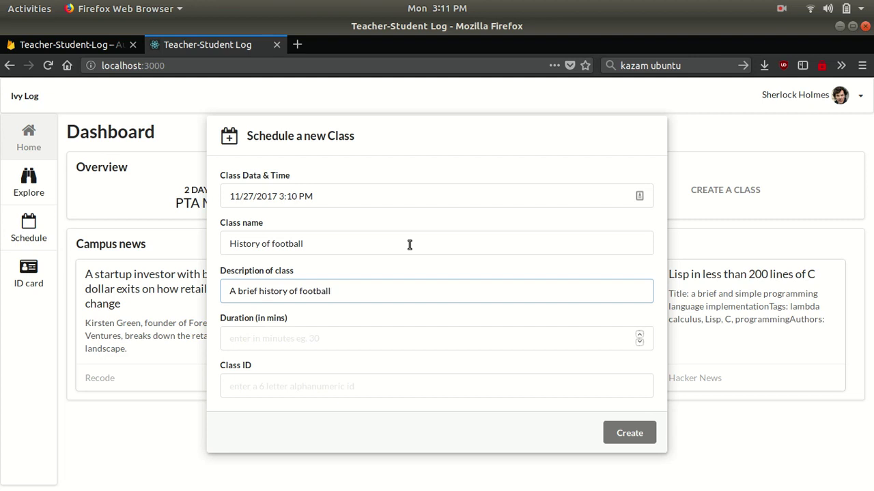
- Give the class a 60-minute duration and Class ID SPT105, then create it
key(Tab)
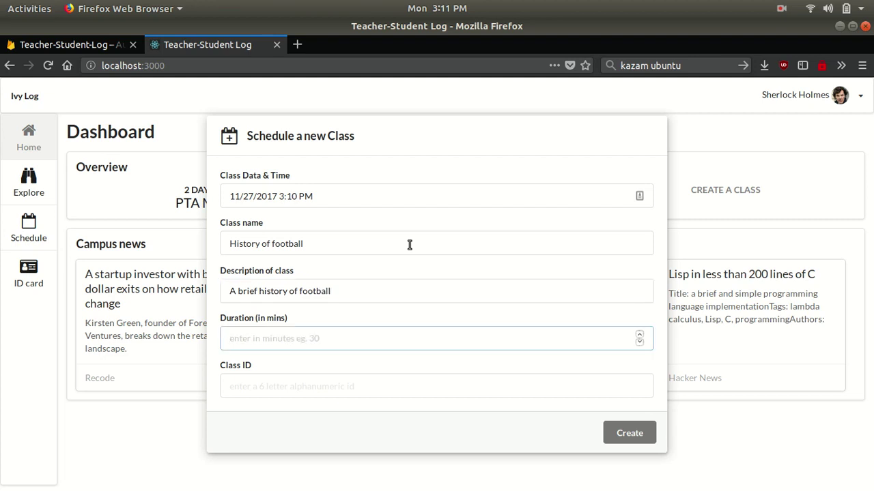
text(60)
key(Tab)
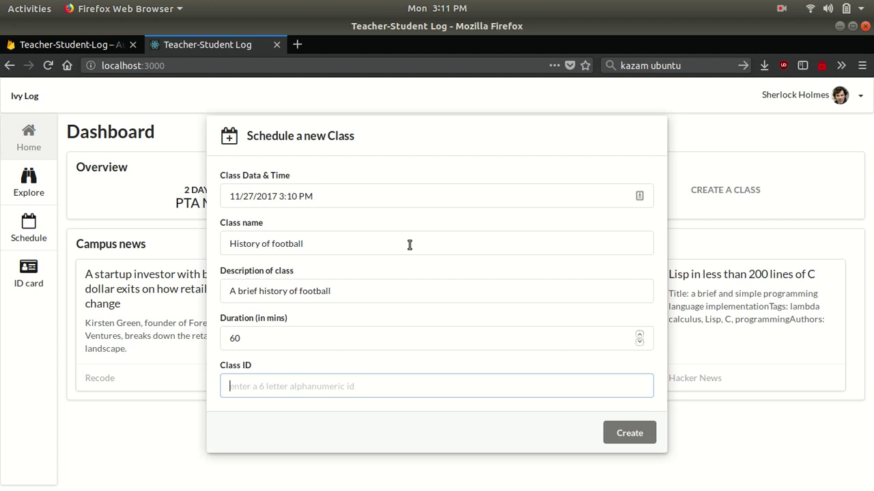
text(SP)
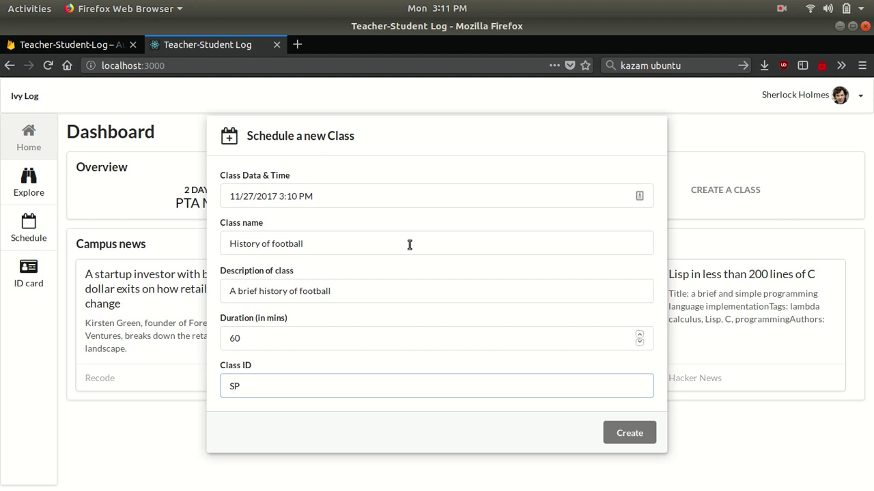
text(T105)
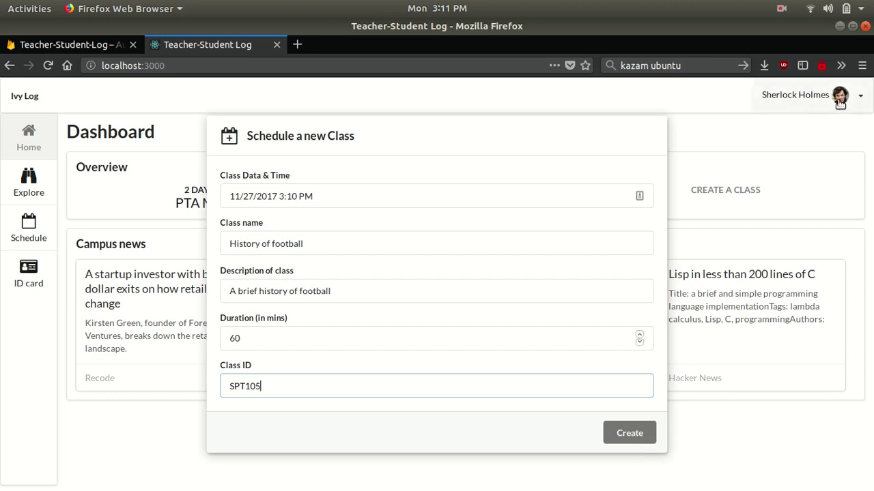
click(623, 432)
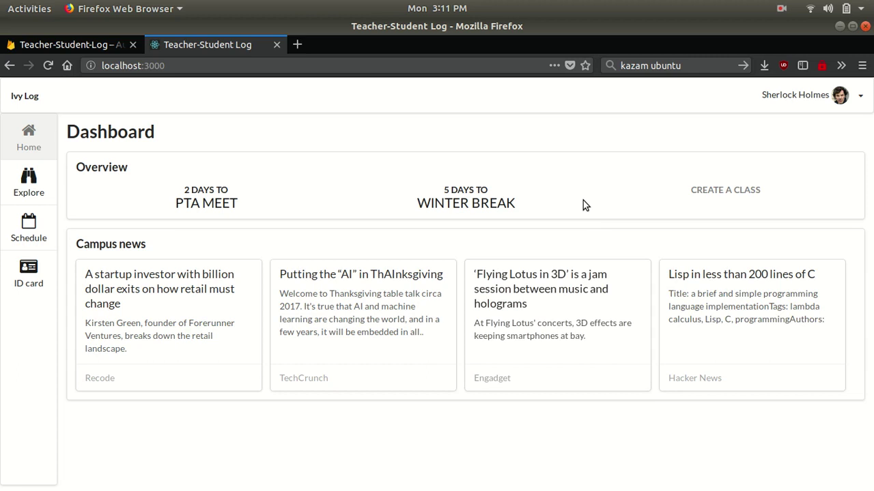
- Confirm History of football (SPT105, 60 mins, no enrollments) tops the Explore class list
click(30, 193)
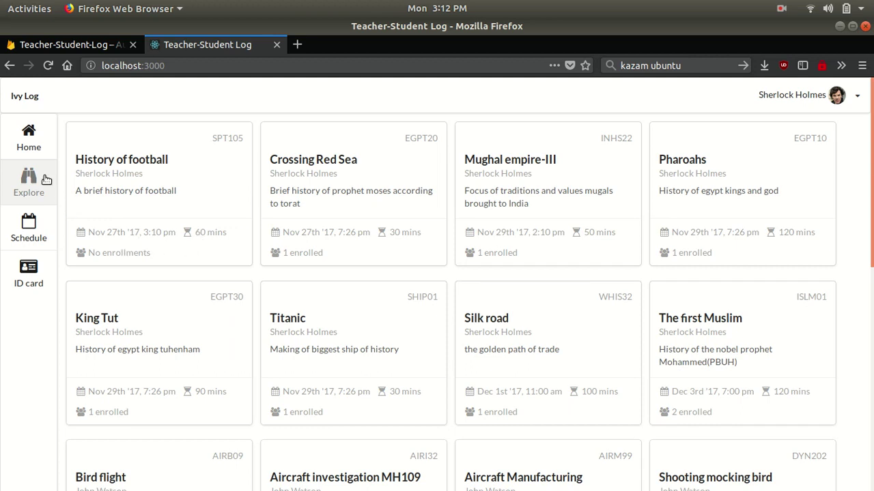
click(37, 154)
- Look over the teacher's Schedule, then view the teacher's ID card
click(39, 226)
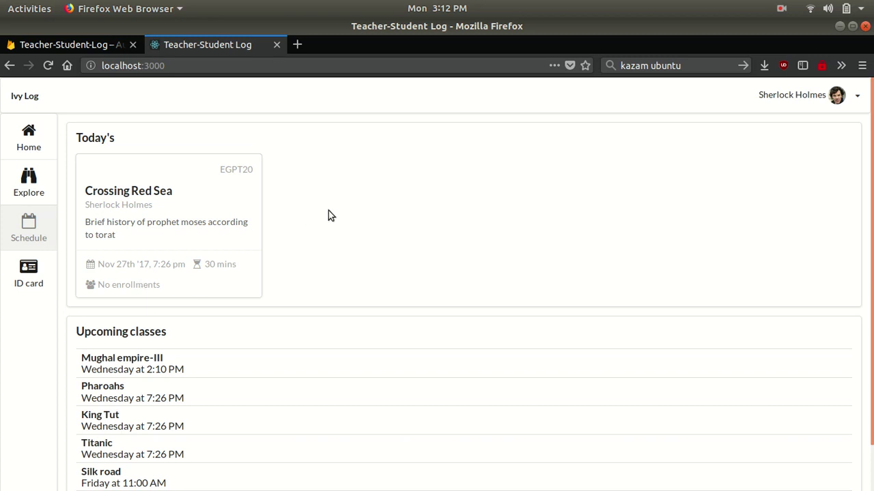
scroll(328, 215, down, 2)
scroll(329, 215, up, 2)
click(29, 276)
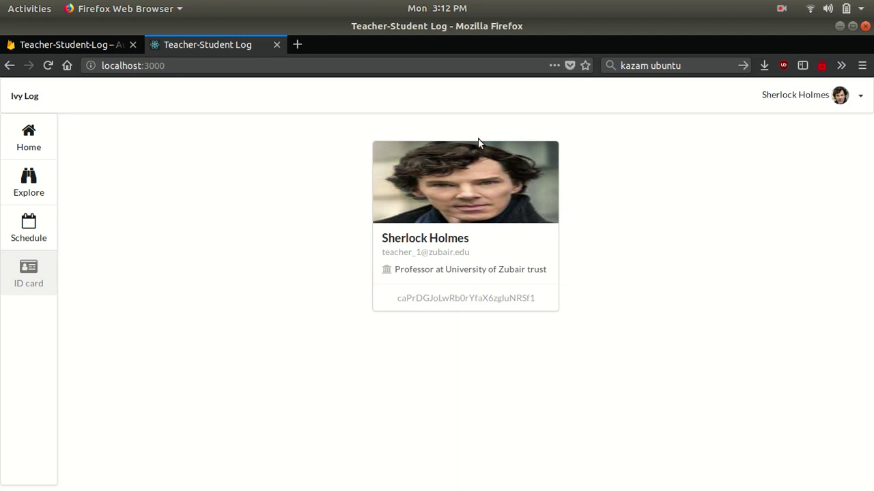
- Switch to the Atom editor showing the ivy-log project files
key(alt+Tab)
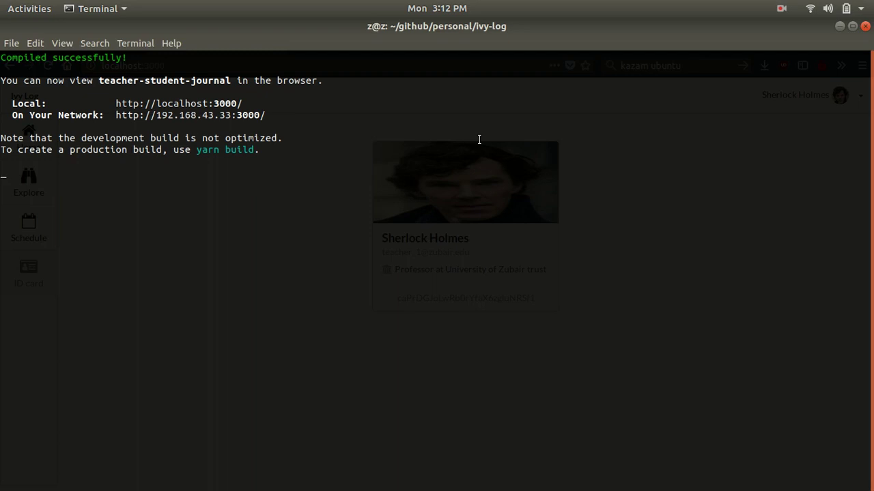
key(alt+Tab)
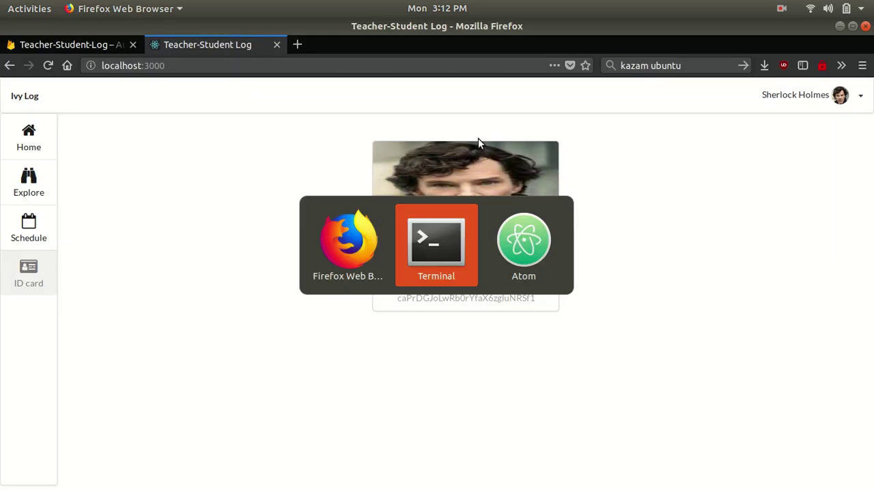
key(alt+Tab)
click(781, 9)
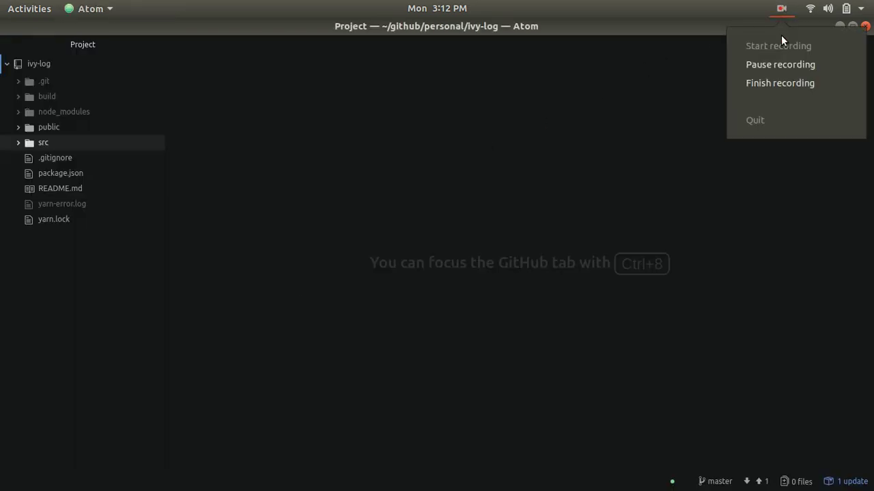